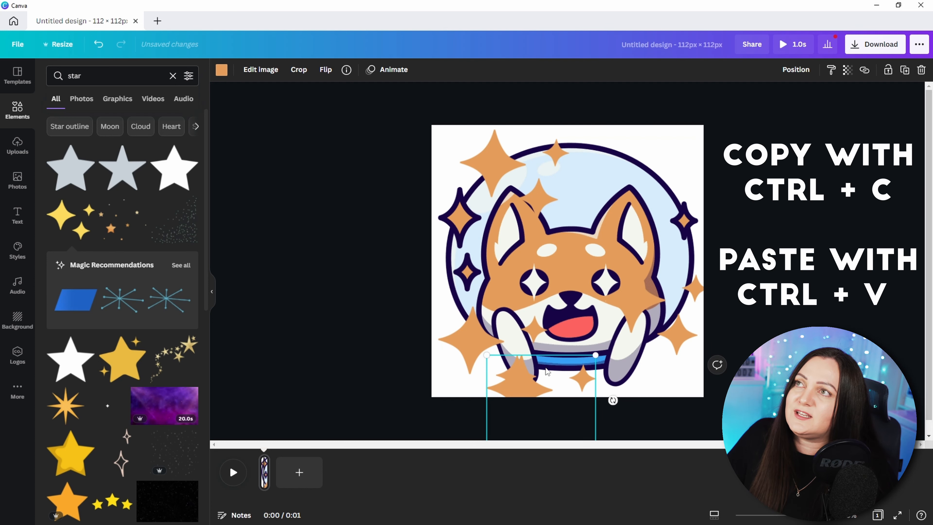
Step: Copy and paste the selected star element to add another star
key(ctrl+c)
key(ctrl+v)
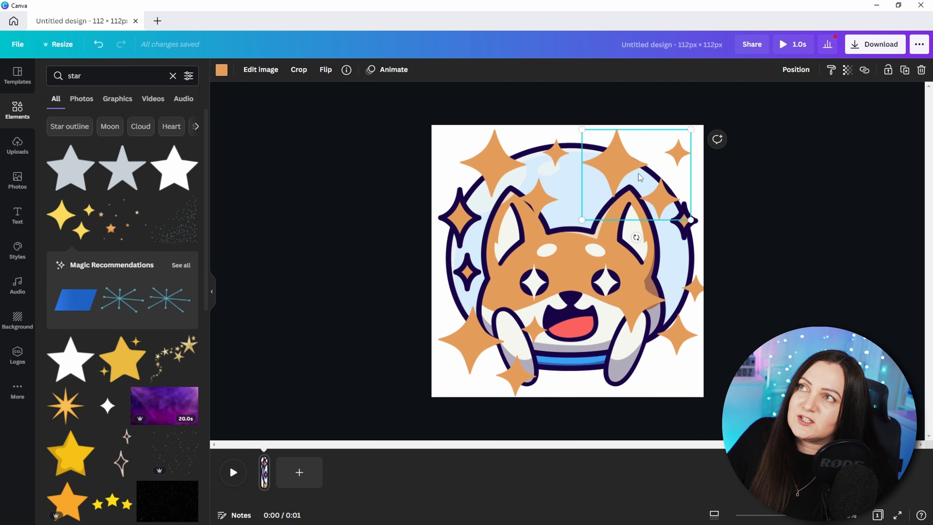
Step: Bring the dog illustration forward so it sits in front of the stars
click(563, 264)
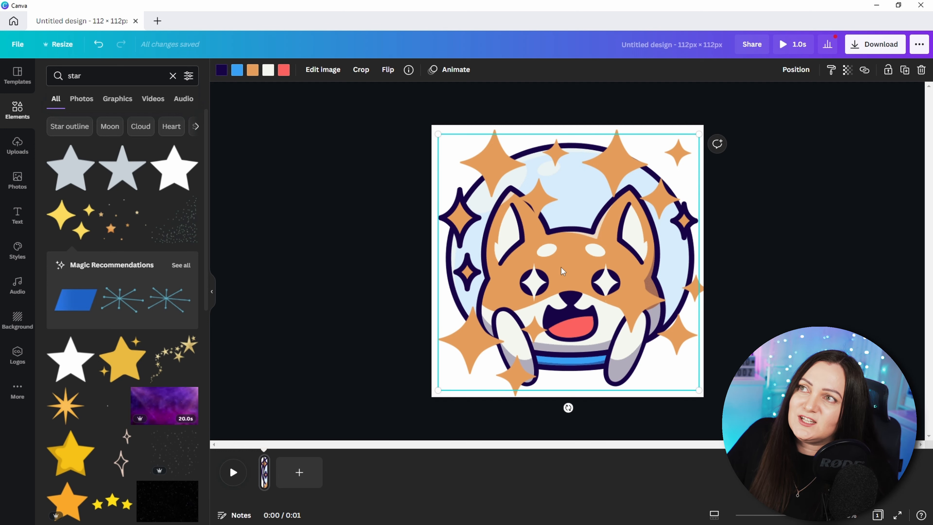
right_click(562, 265)
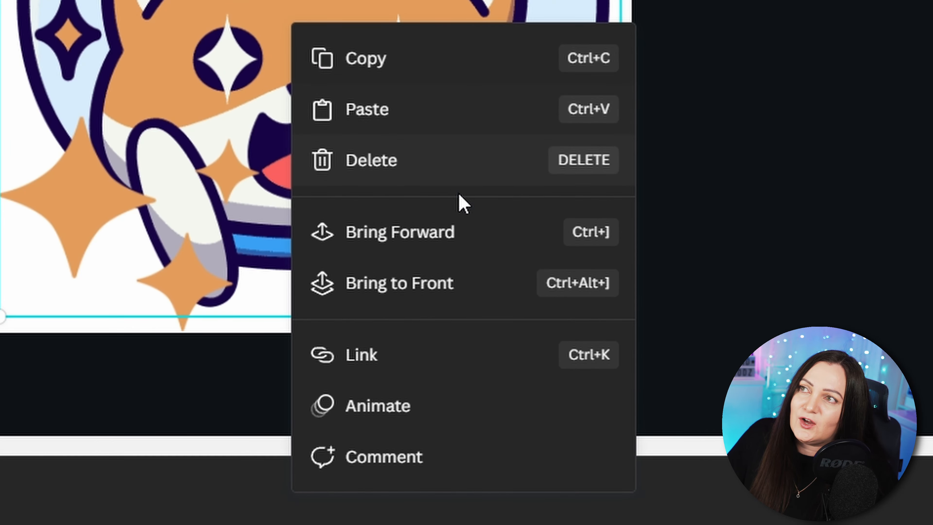
click(427, 235)
right_click(276, 17)
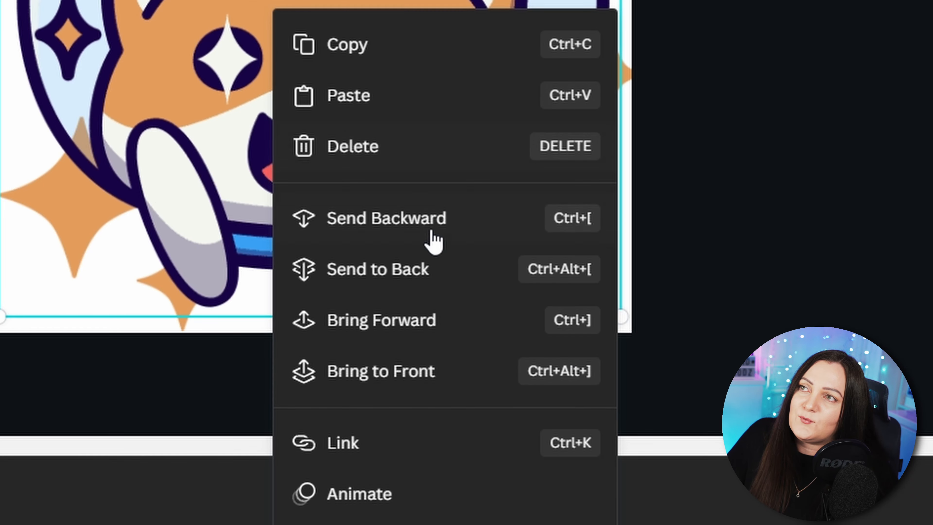
click(409, 380)
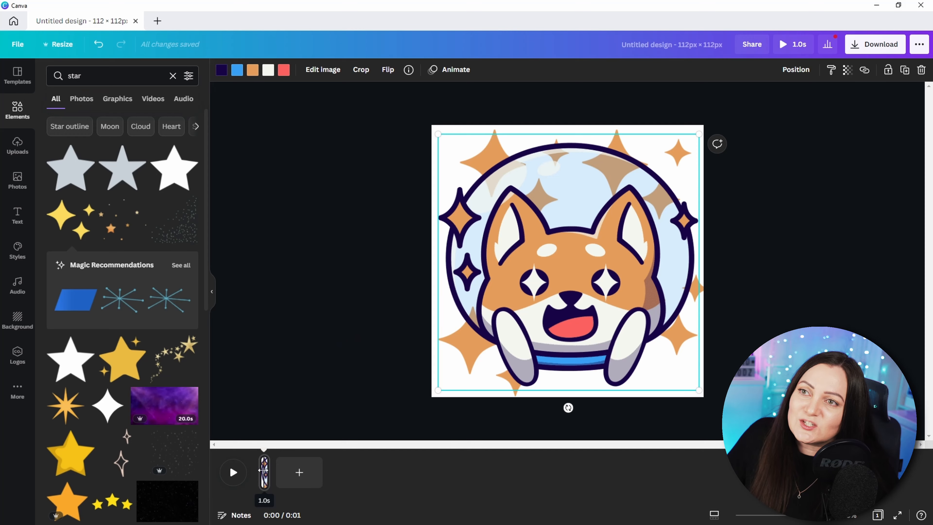
Step: Duplicate the first page to create a second animation frame
right_click(264, 471)
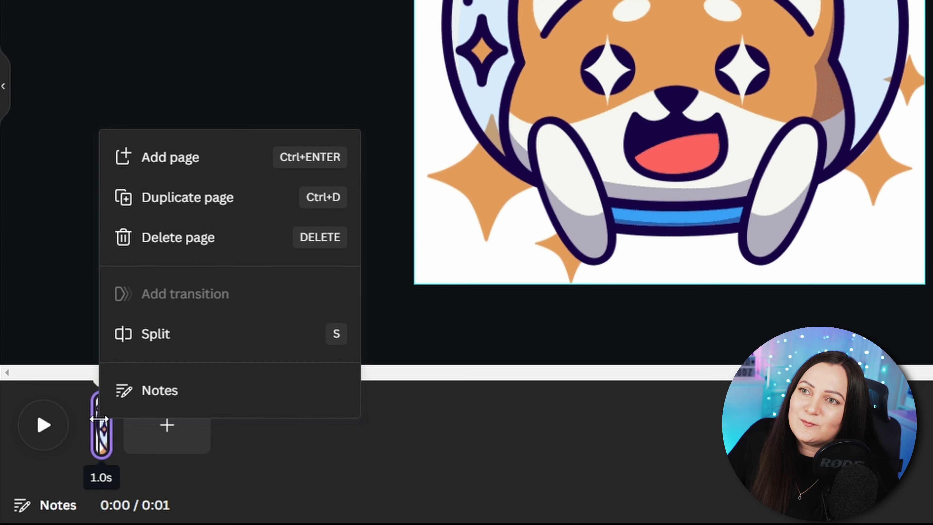
click(234, 211)
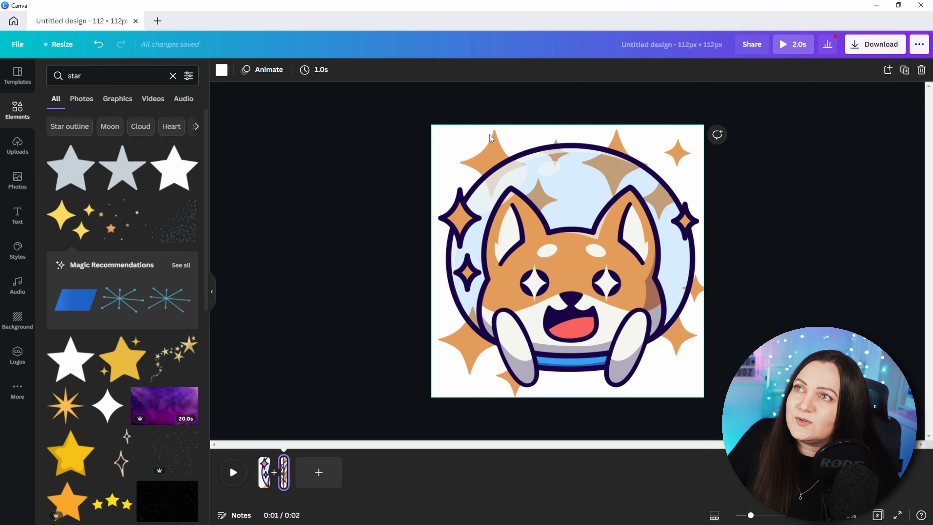
click(488, 144)
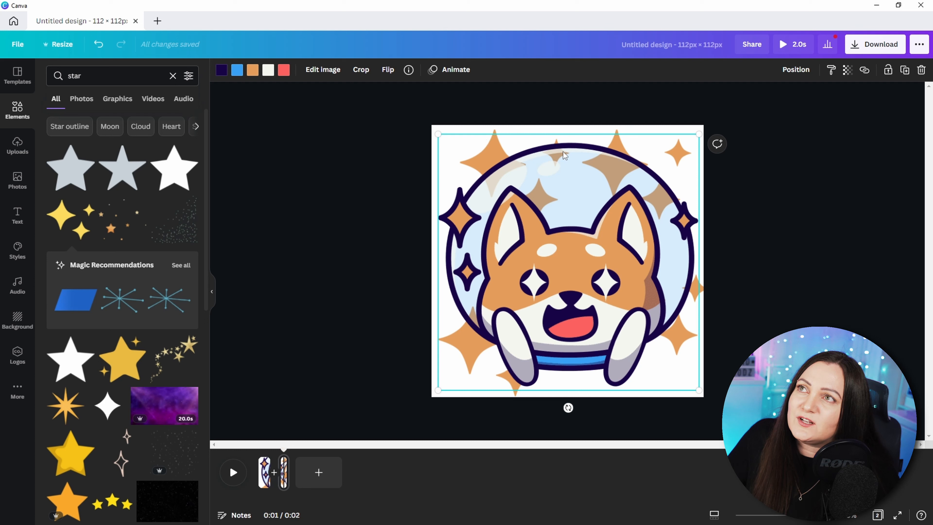
Step: Lock the dog illustration on the second page and move two top stars upward
click(890, 70)
click(746, 182)
click(493, 132)
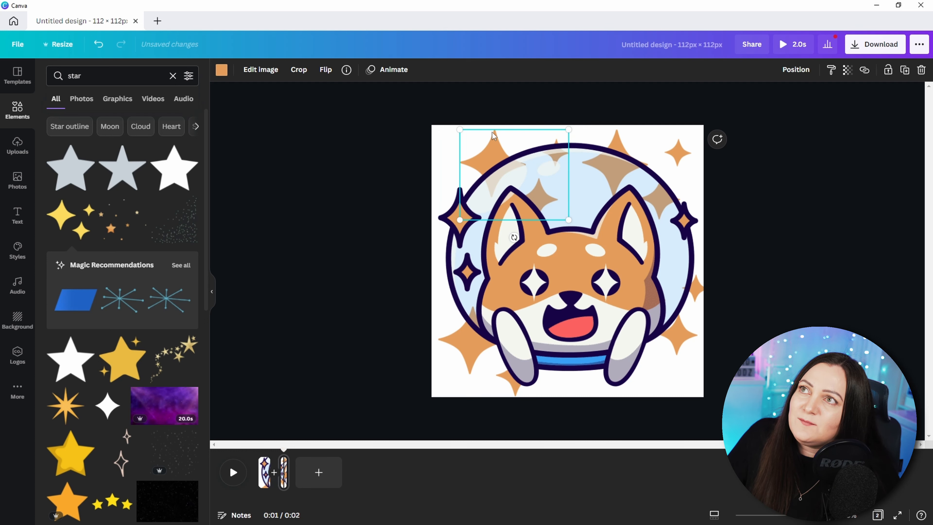
drag(493, 137, 494, 103)
drag(660, 129, 660, 100)
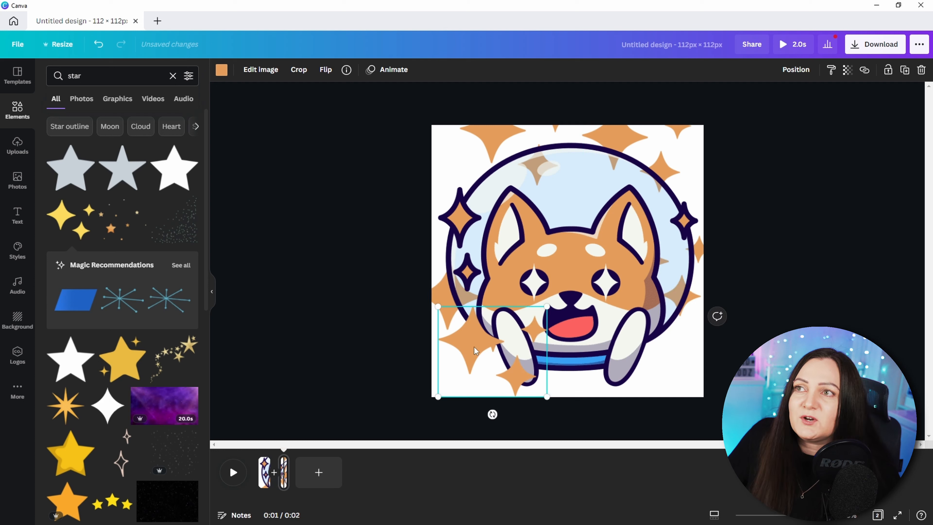
Step: Move a lower-left star to the bottom edge and send it backward
drag(473, 346, 588, 400)
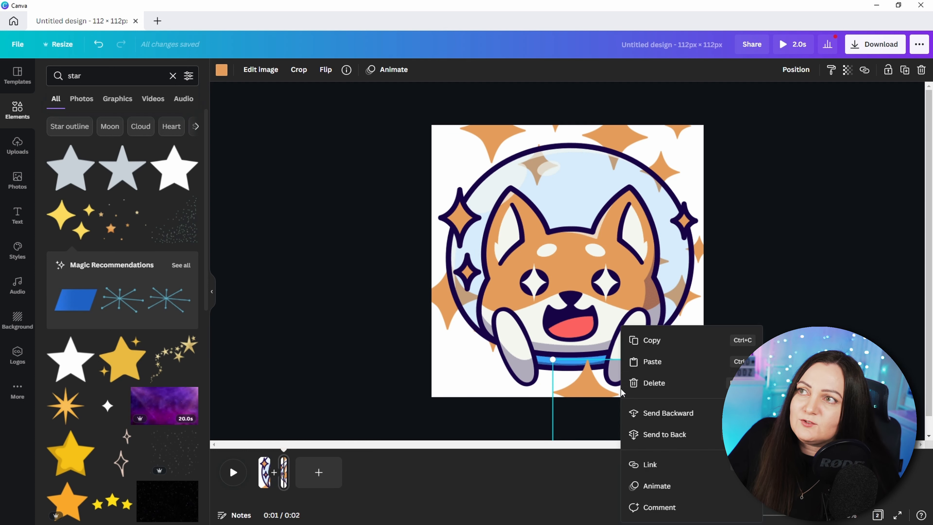
right_click(621, 379)
click(689, 419)
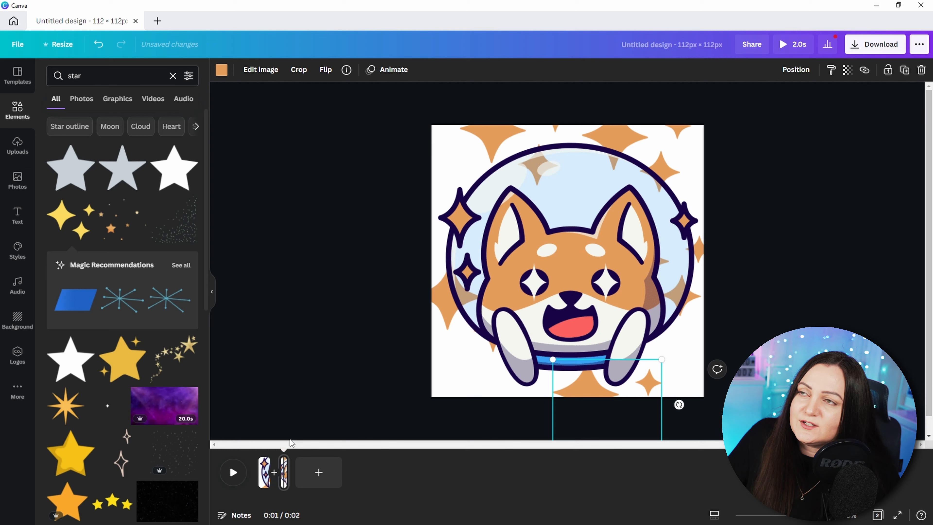
Step: Duplicate the second page and reposition the stars on the new frame, pasting in another star
right_click(284, 472)
click(325, 354)
drag(608, 392, 608, 350)
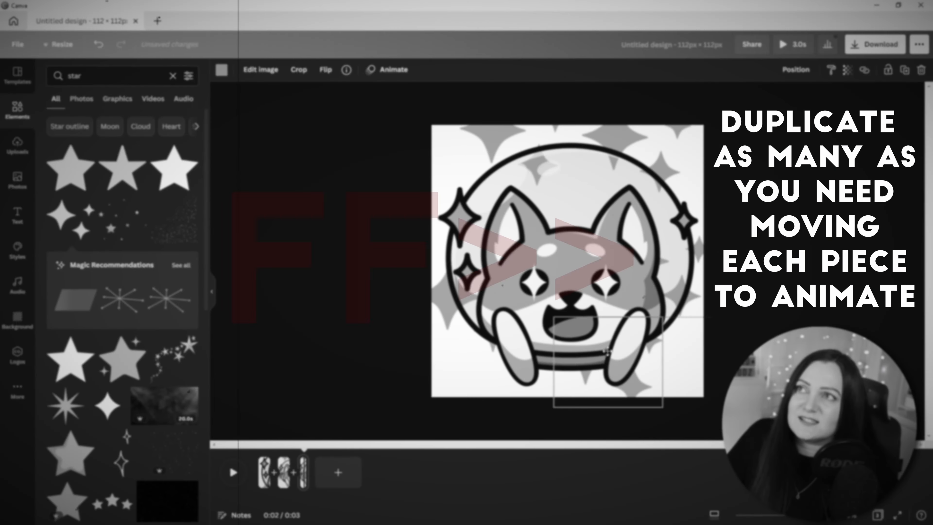
drag(699, 250, 702, 204)
drag(617, 134, 614, 94)
drag(492, 136, 447, 102)
drag(443, 296, 432, 236)
key(ctrl+v)
drag(441, 250, 452, 340)
Step: Duplicate the third page and shift the stars to new positions
right_click(303, 472)
click(344, 360)
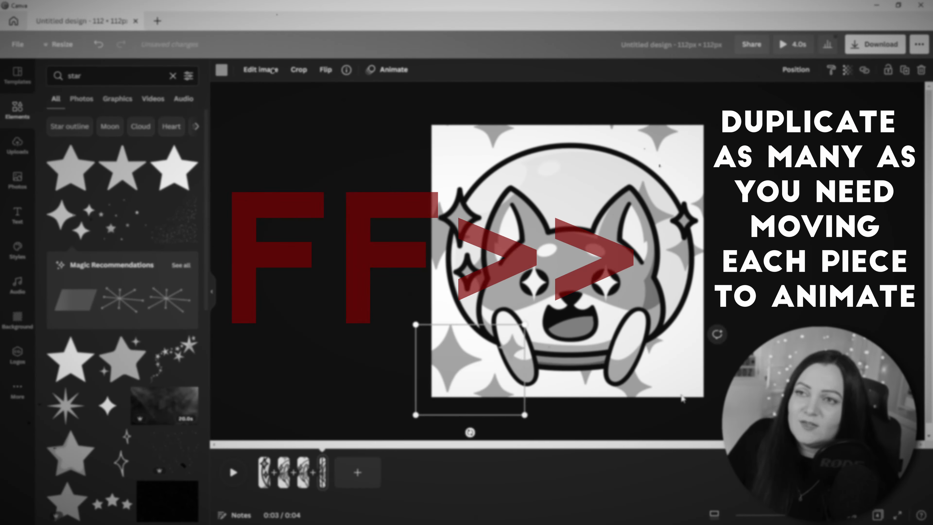
drag(634, 386, 658, 348)
click(492, 135)
drag(439, 241, 447, 147)
drag(685, 248, 687, 180)
Step: Duplicate the fourth page and move a bottom star to a new spot
right_click(322, 472)
click(370, 360)
click(494, 391)
drag(494, 390, 515, 372)
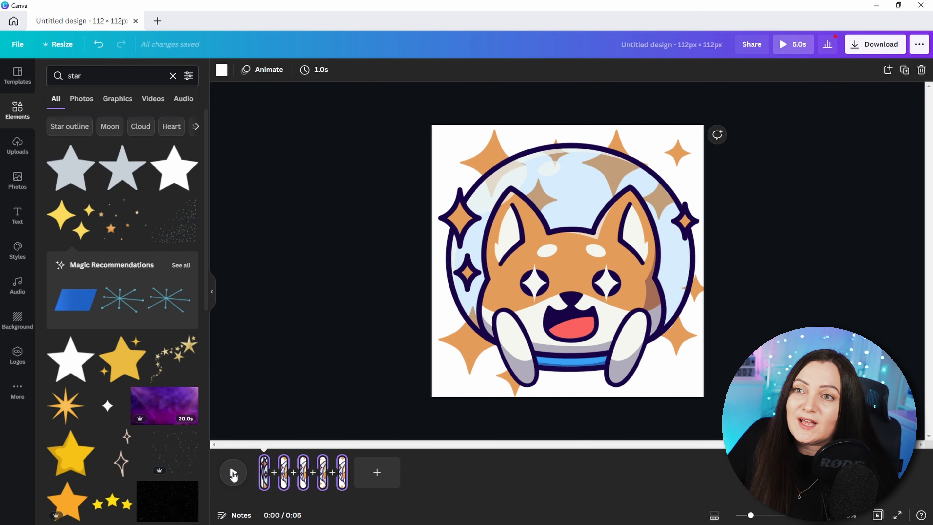
Step: Play the animation preview and return to the first page
click(234, 474)
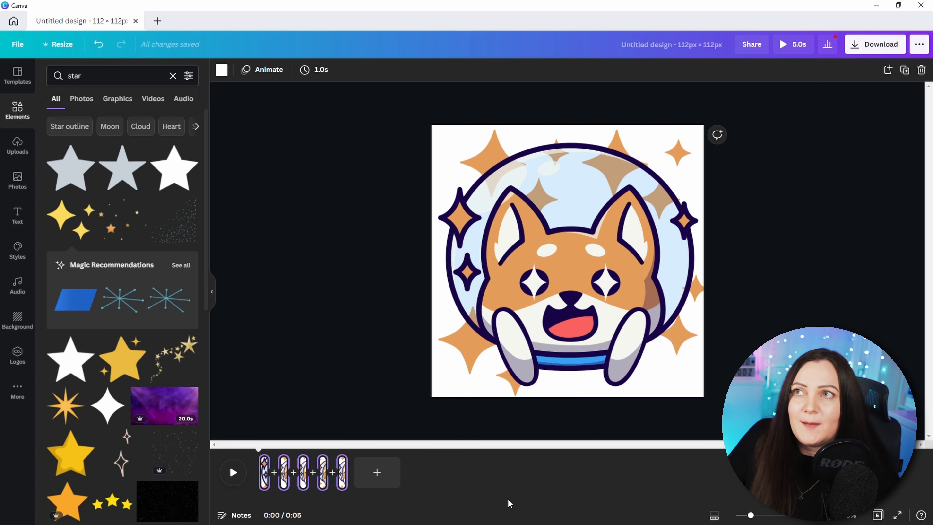
click(262, 474)
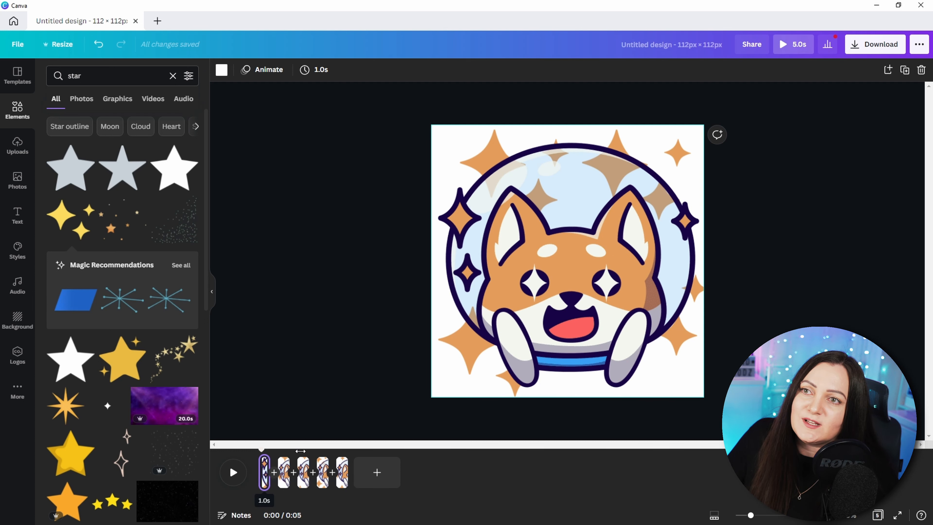
Step: Unlock the dog illustration on the second page and rotate it slightly counterclockwise
click(582, 232)
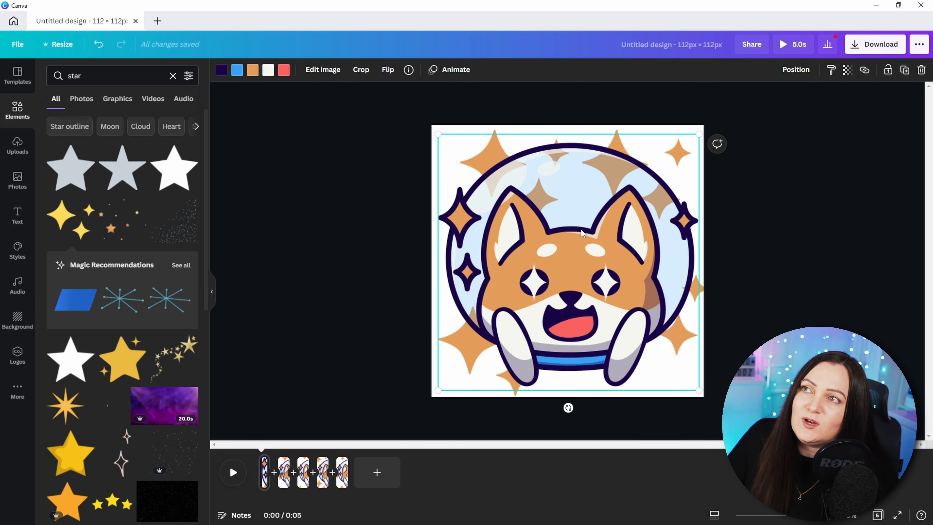
click(284, 472)
click(577, 286)
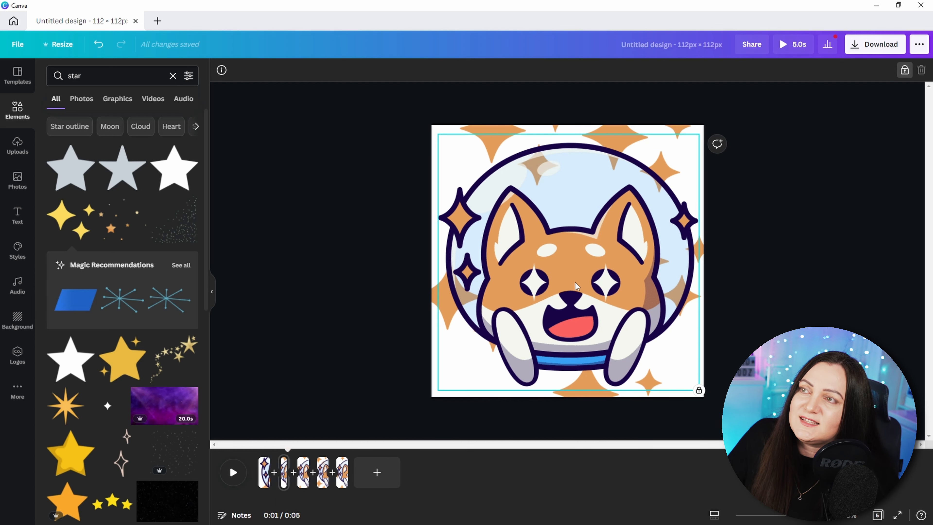
click(904, 70)
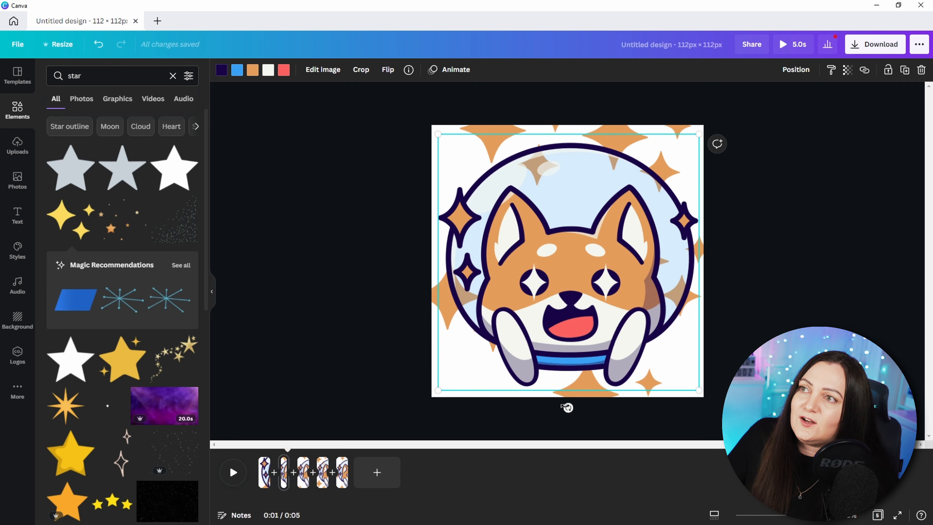
drag(568, 408, 541, 416)
Step: Rotate the dog illustration on the fourth page slightly clockwise
click(303, 476)
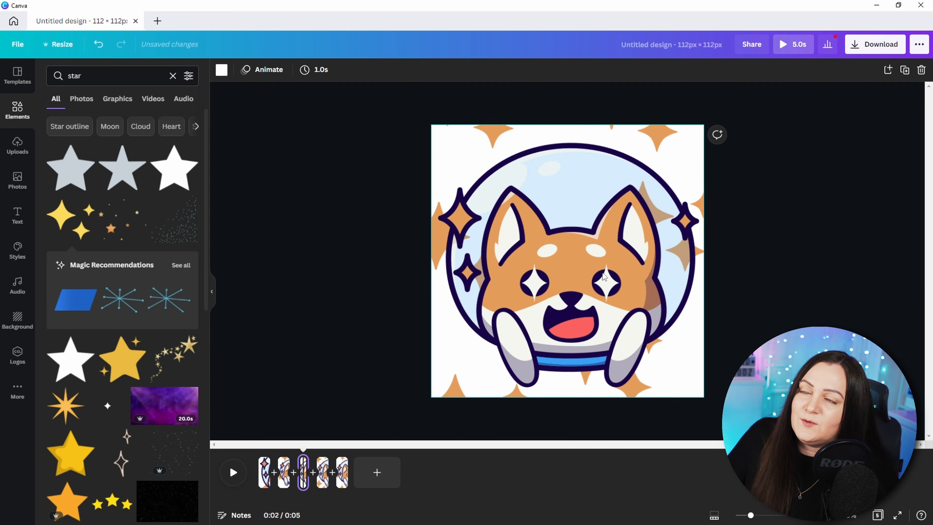
click(323, 478)
click(556, 363)
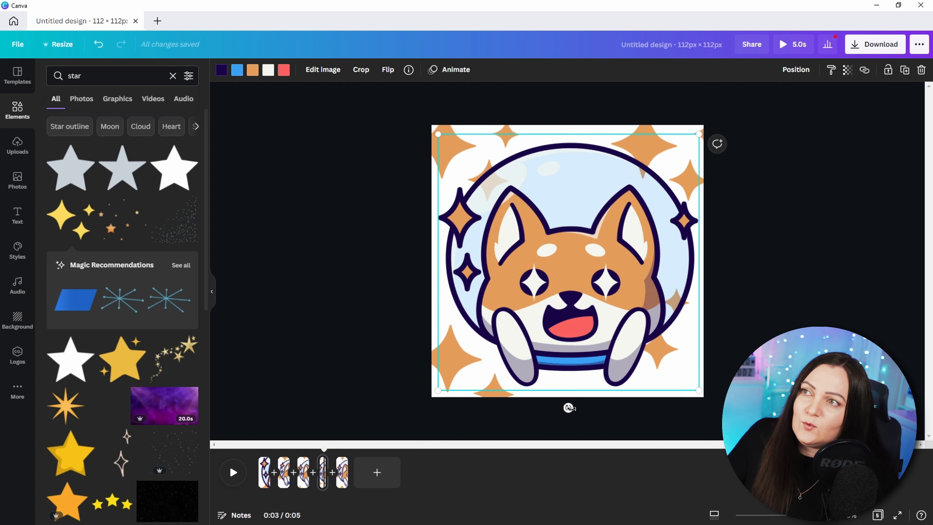
drag(571, 408, 593, 406)
Step: Step through each page of the timeline to review the frames
click(342, 473)
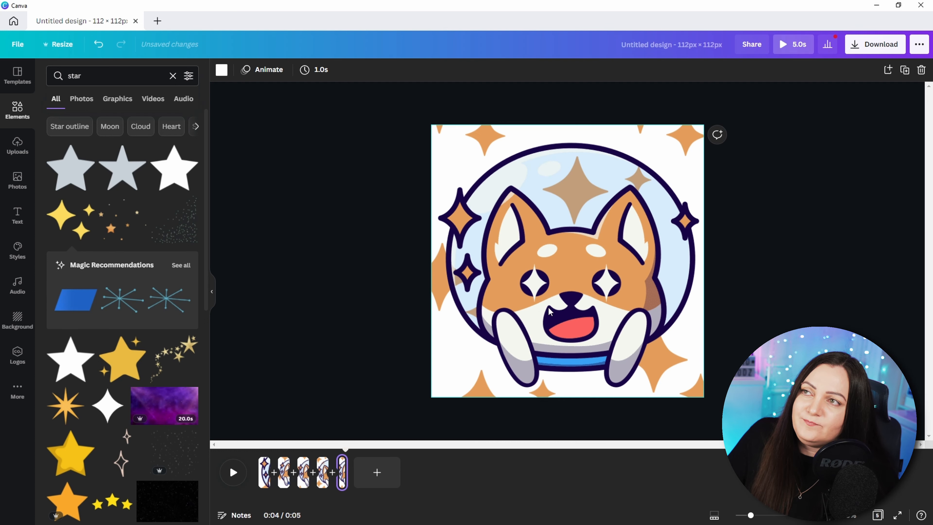
click(261, 472)
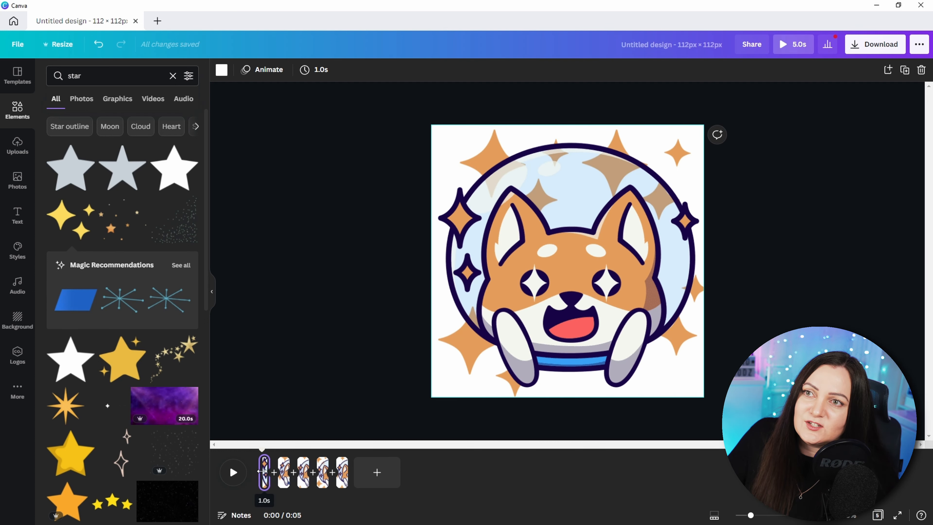
click(284, 474)
click(303, 474)
click(323, 478)
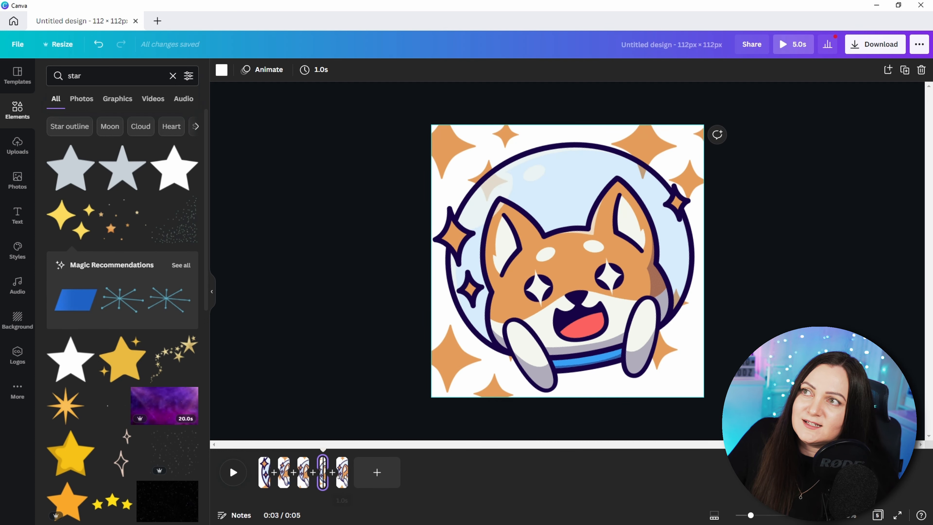
click(341, 477)
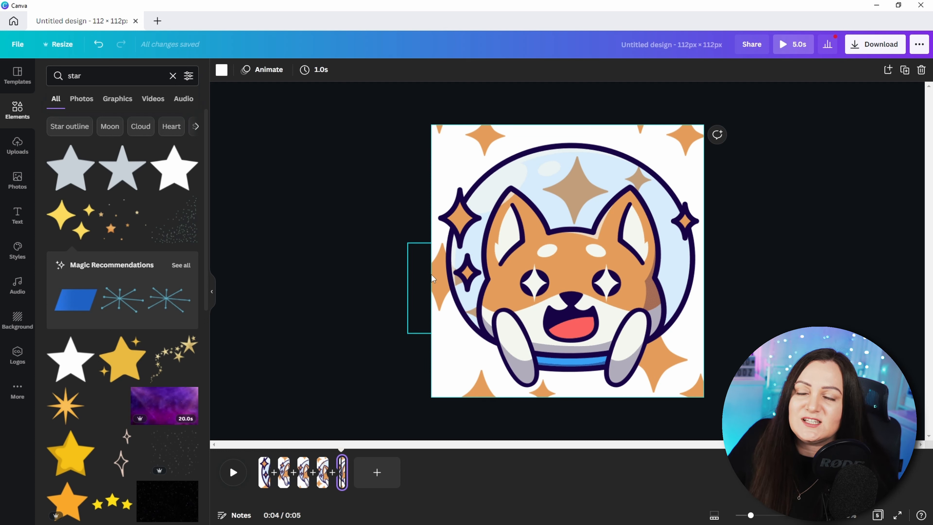
Step: Set the page timing to 0.5 s, apply it to all pages, and preview the animation
click(262, 476)
click(310, 75)
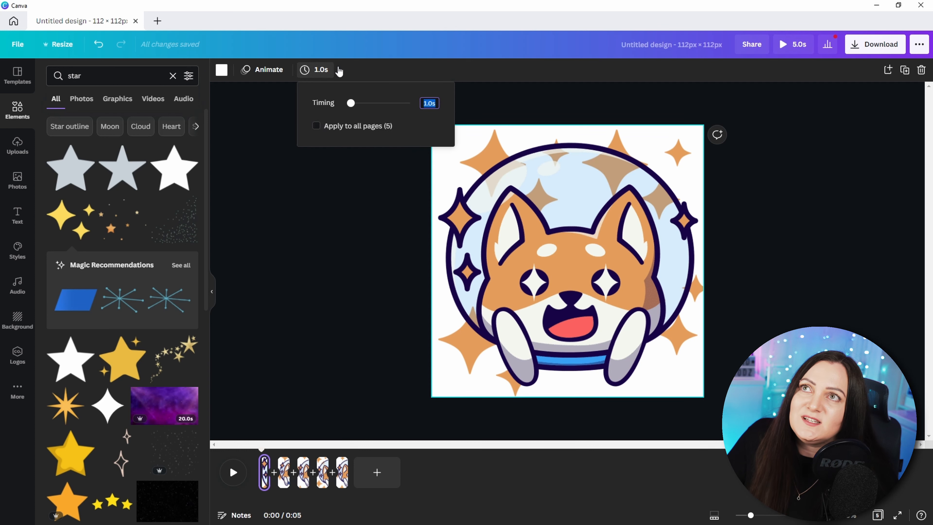
text(0.5)
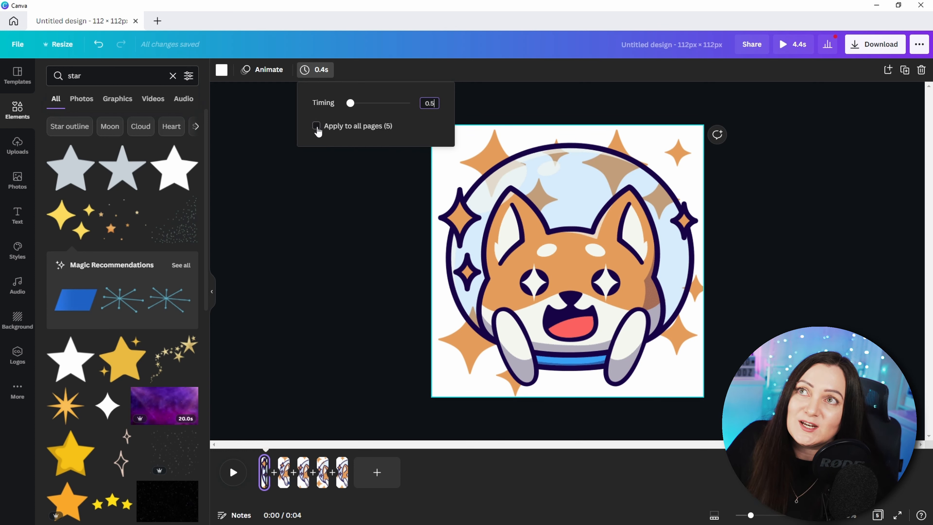
click(316, 127)
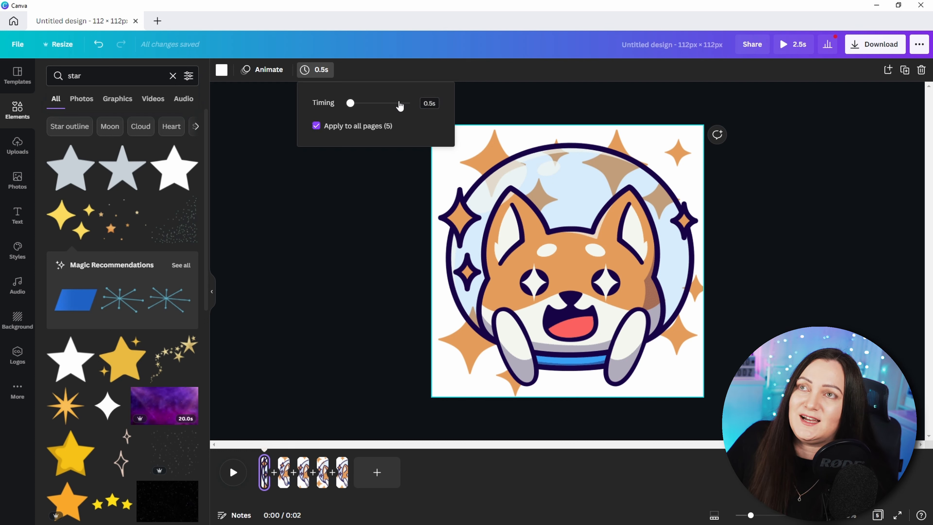
click(232, 474)
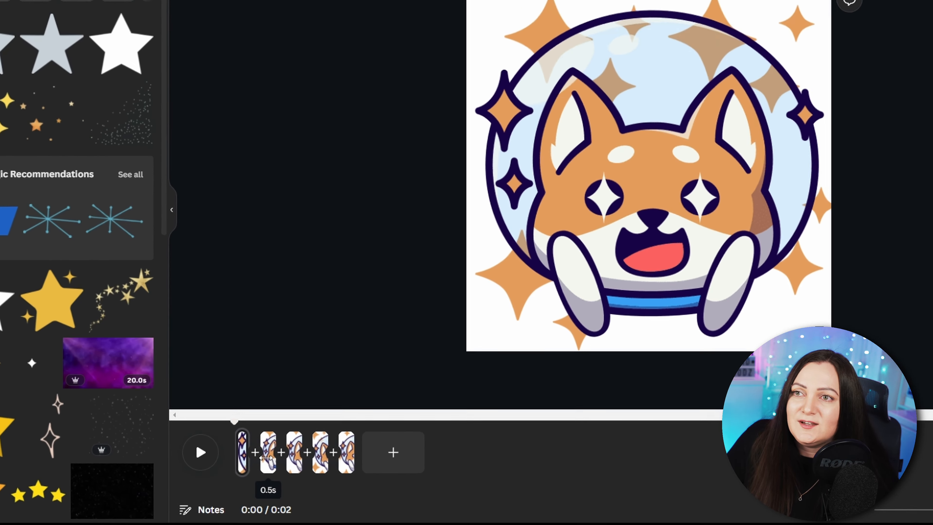
Step: Duplicate the second page and move the copy to the end of the timeline
click(281, 478)
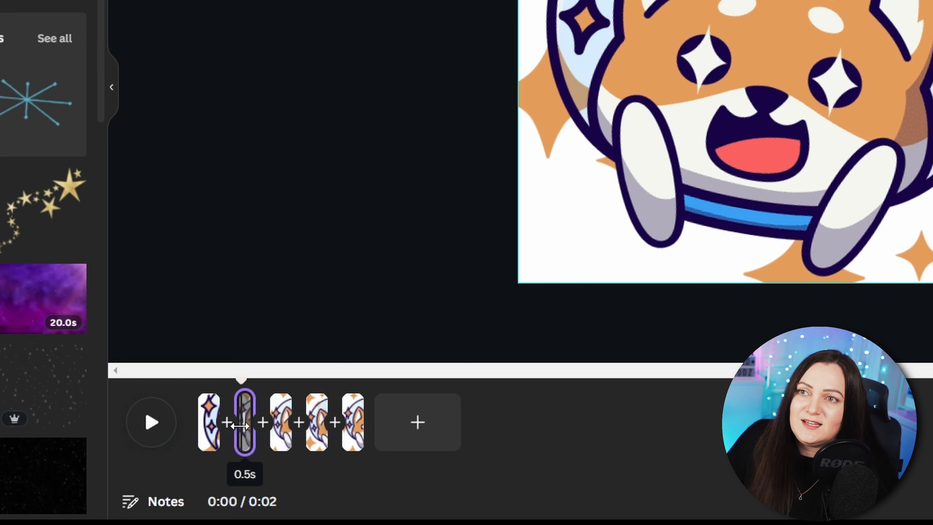
right_click(239, 435)
click(342, 221)
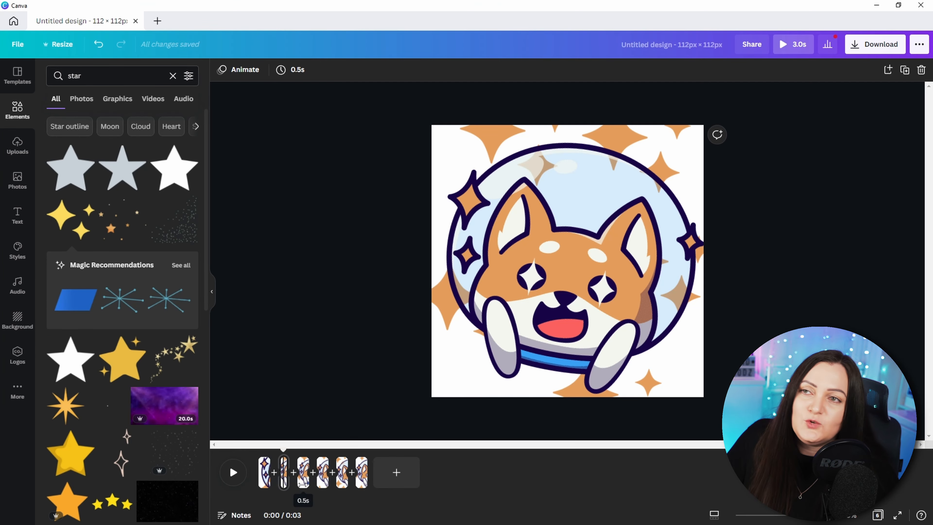
click(303, 482)
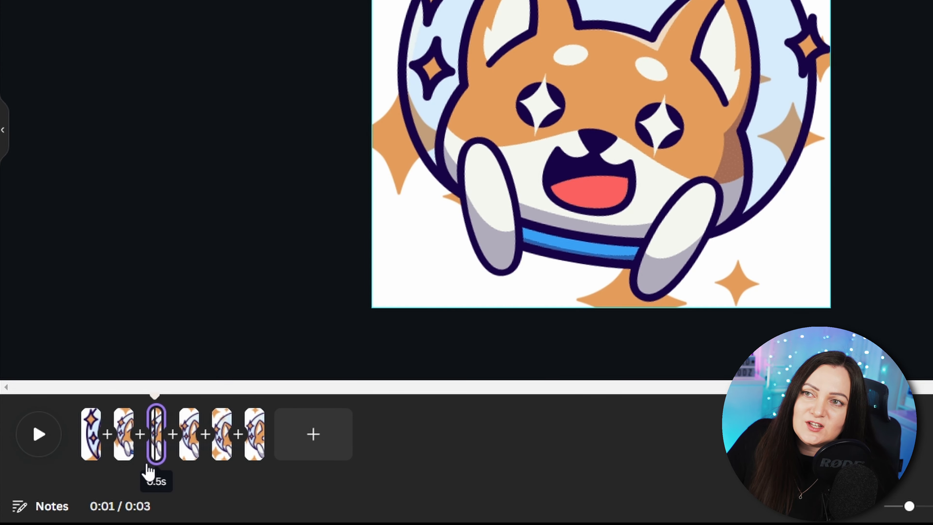
drag(151, 472, 267, 471)
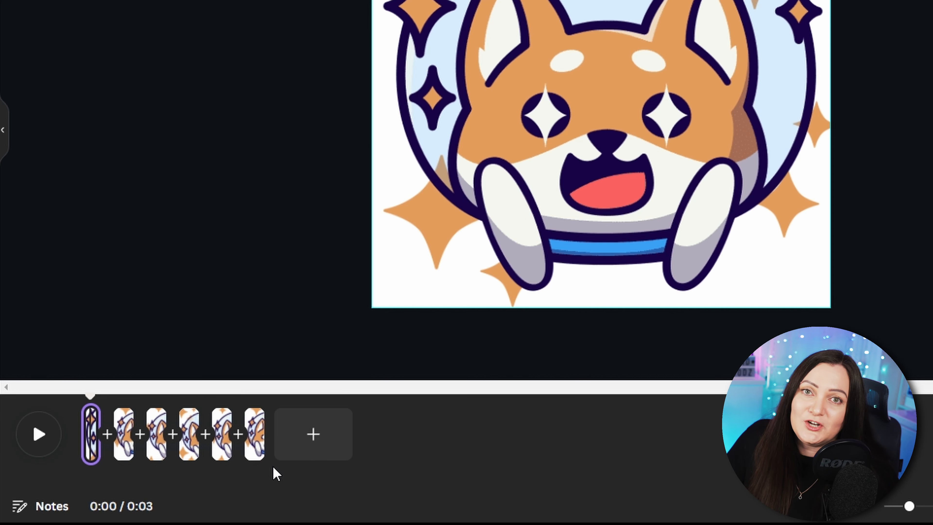
mouse_move(82, 411)
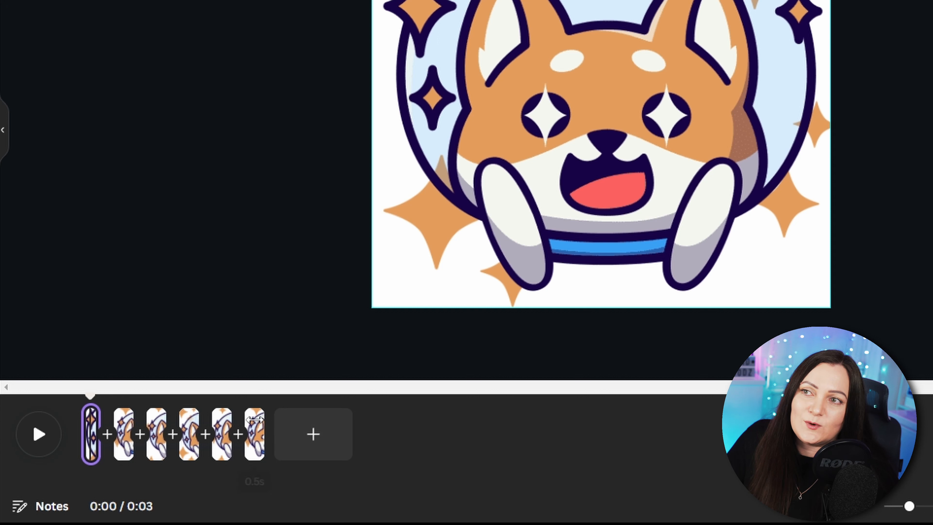
Step: Select all six pages, duplicate them, and preview the twelve-frame animation
shift+click(262, 420)
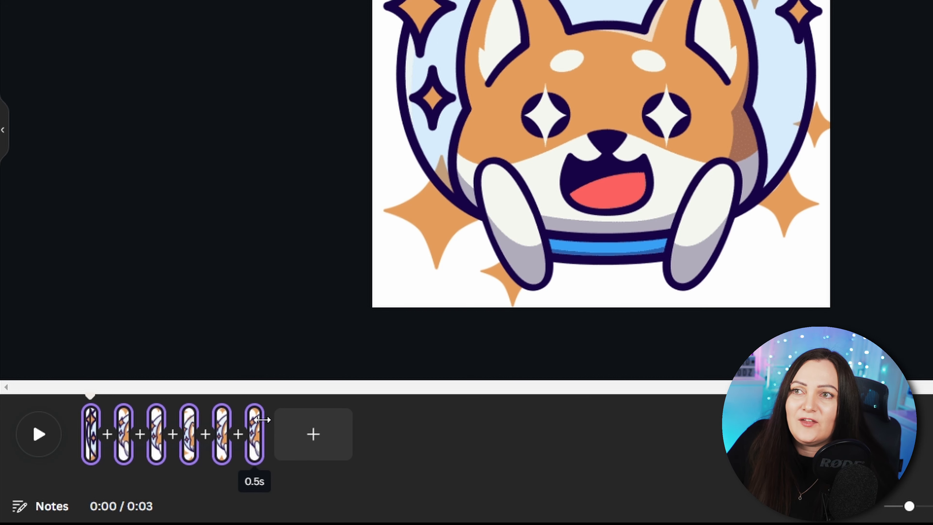
right_click(249, 422)
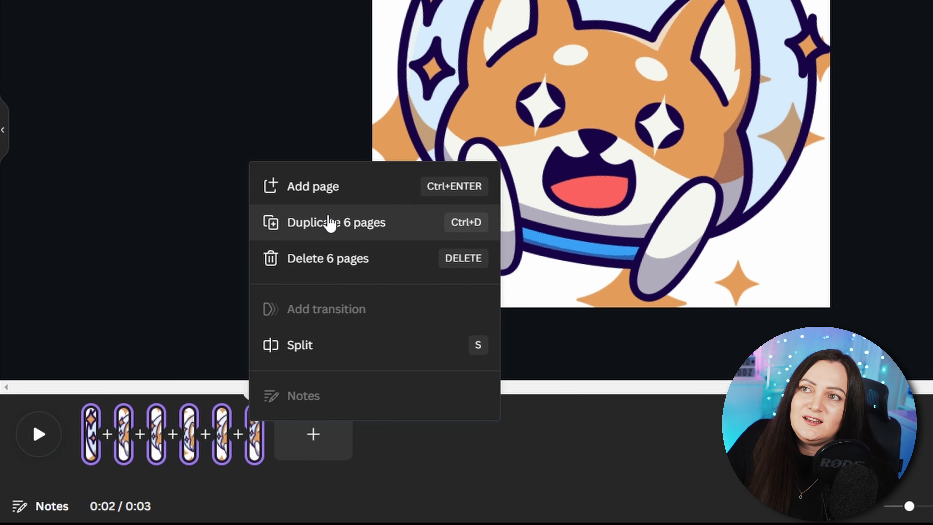
click(328, 221)
click(40, 437)
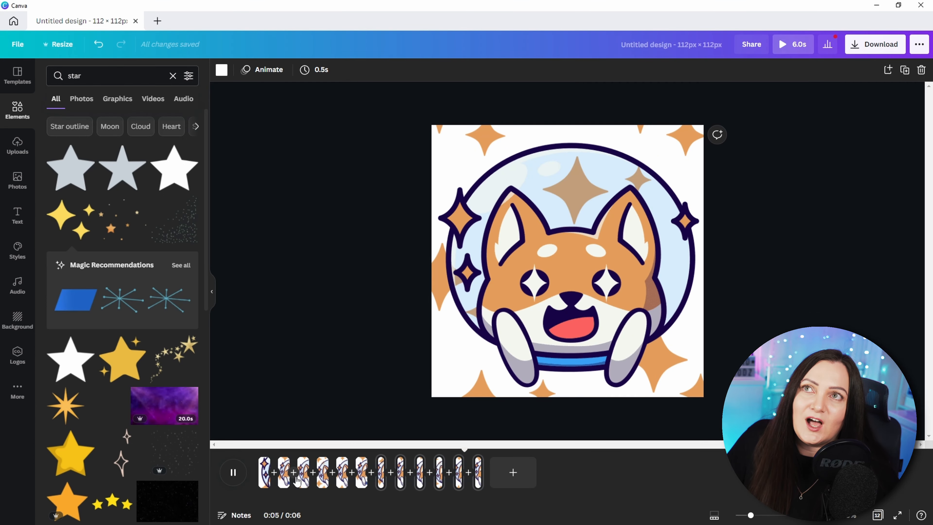
Step: Add a four-point sparkle star graphic to the second page and recolour it off-white
scroll(142, 443, down, 5)
scroll(140, 443, down, 5)
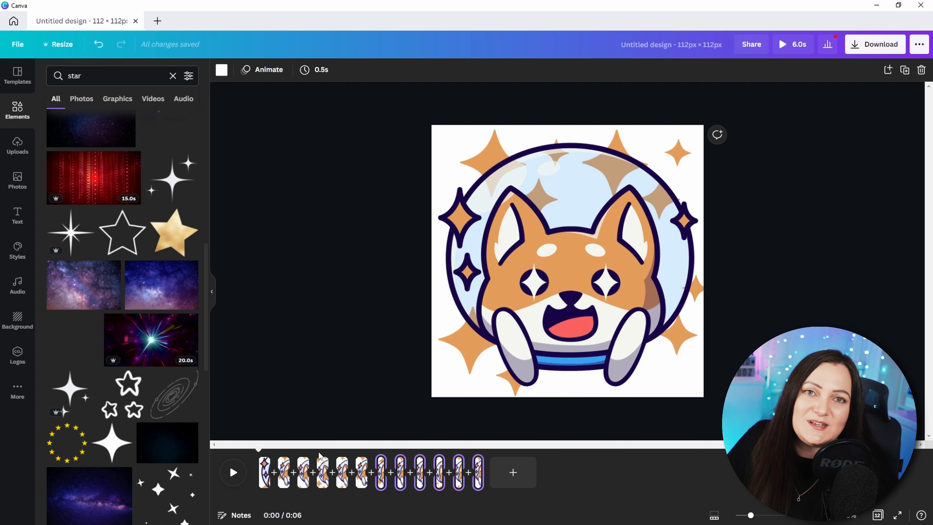
click(265, 469)
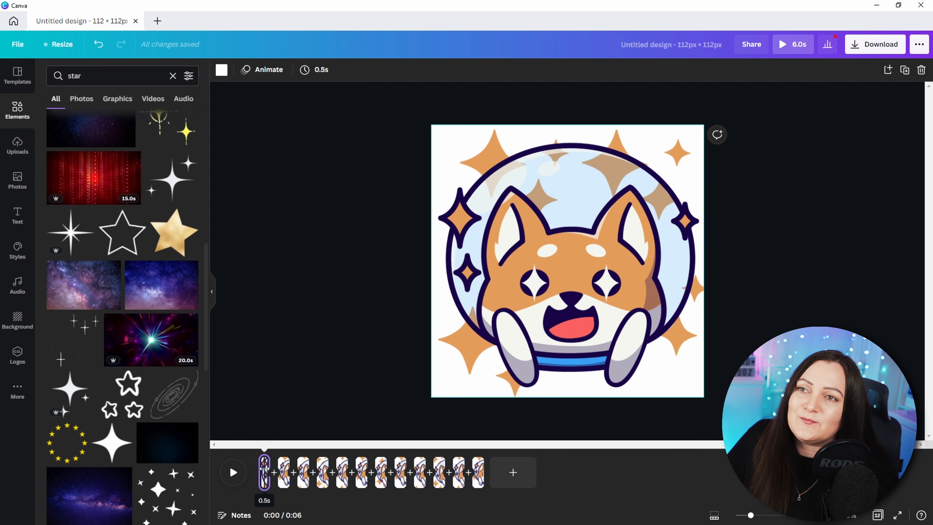
click(285, 471)
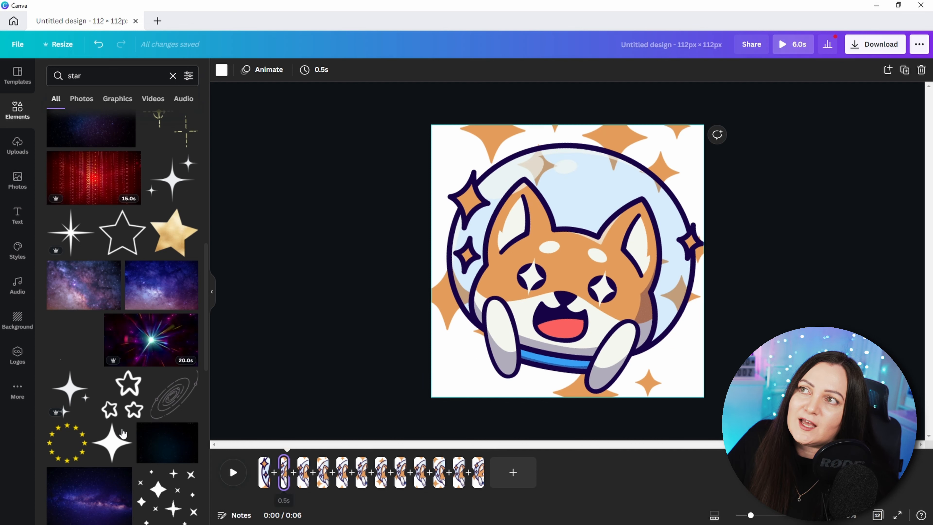
click(111, 446)
drag(606, 274, 631, 298)
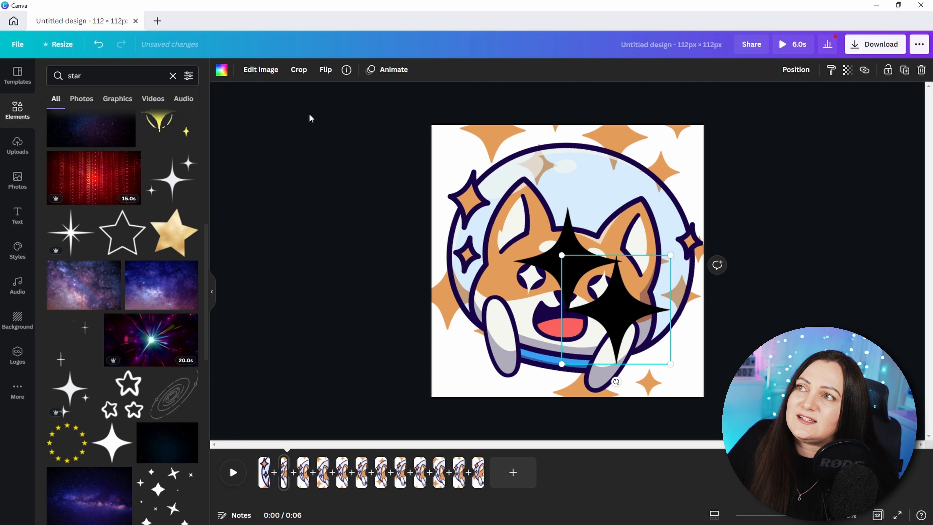
click(222, 70)
click(187, 121)
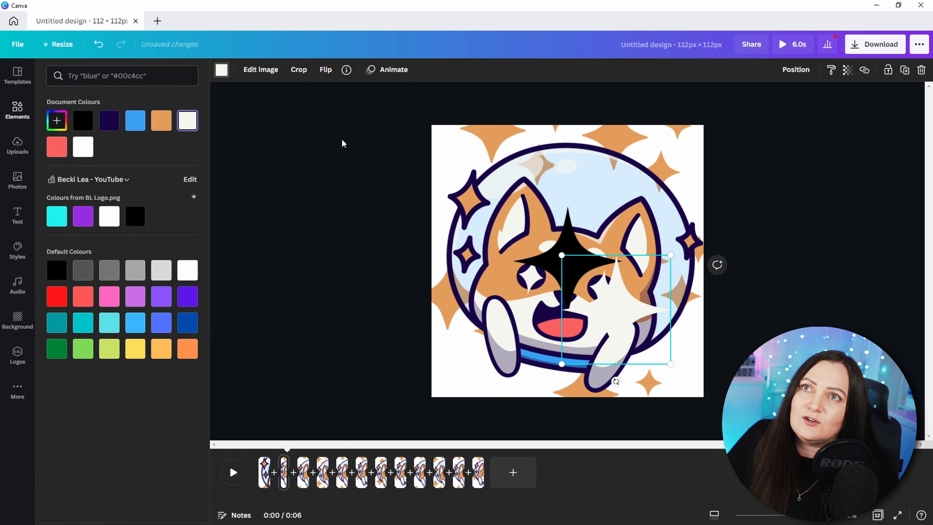
Step: Resize and position the two sparkle stars over the dog's eyes on the second page
click(568, 241)
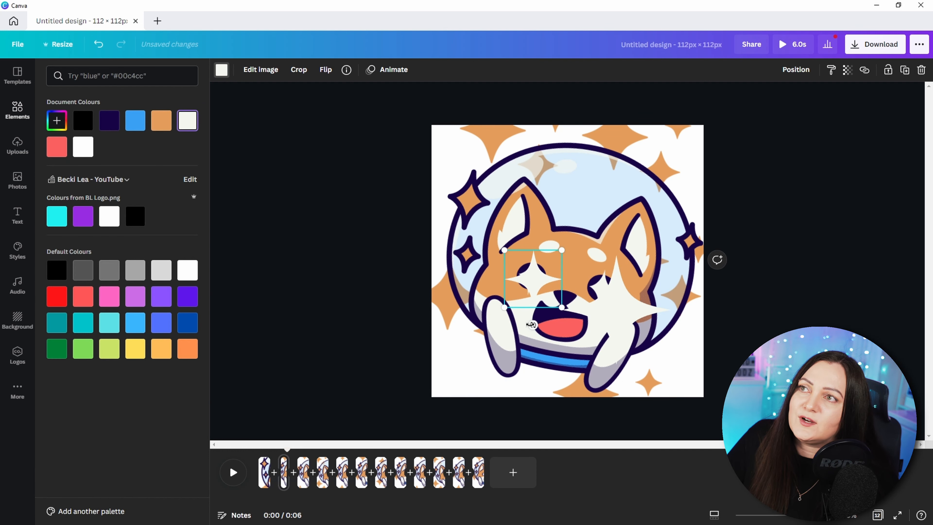
drag(531, 325, 534, 277)
drag(617, 306, 607, 290)
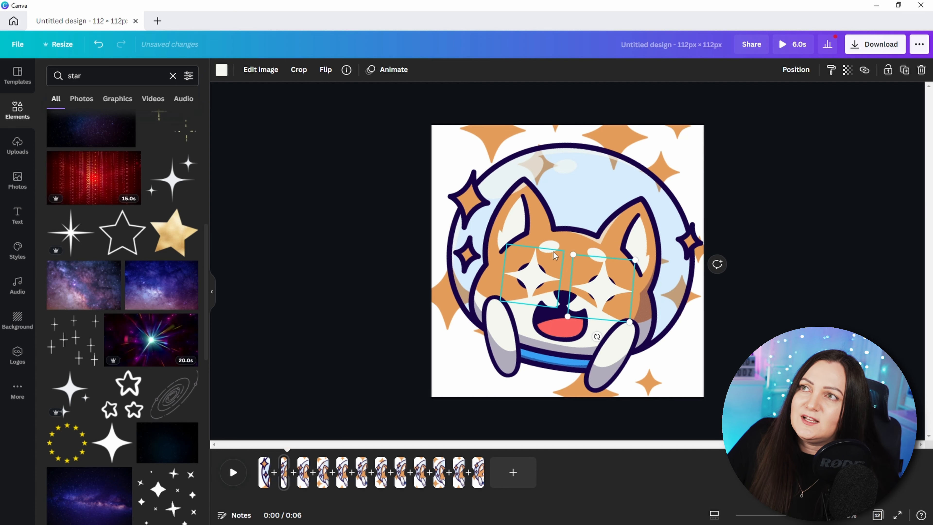
Step: Copy the two eye stars and paste them onto the fourth page
shift+click(532, 275)
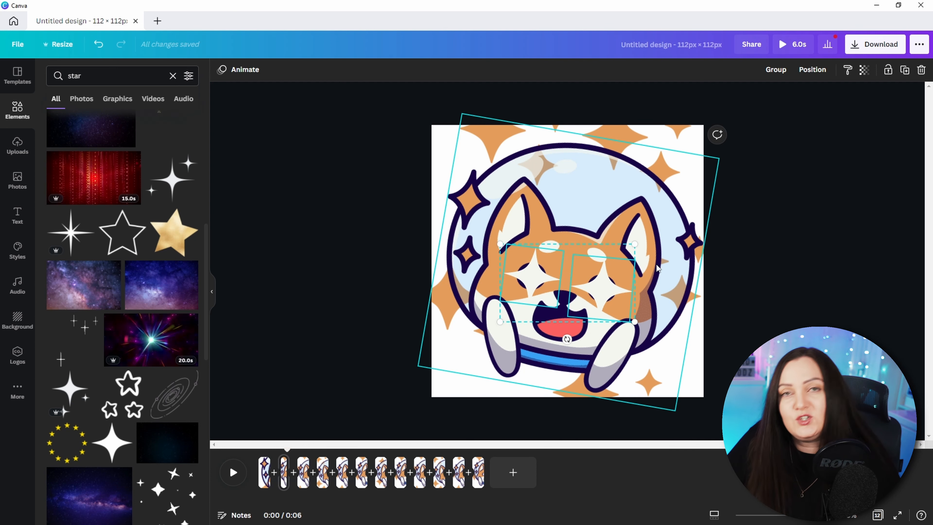
click(303, 476)
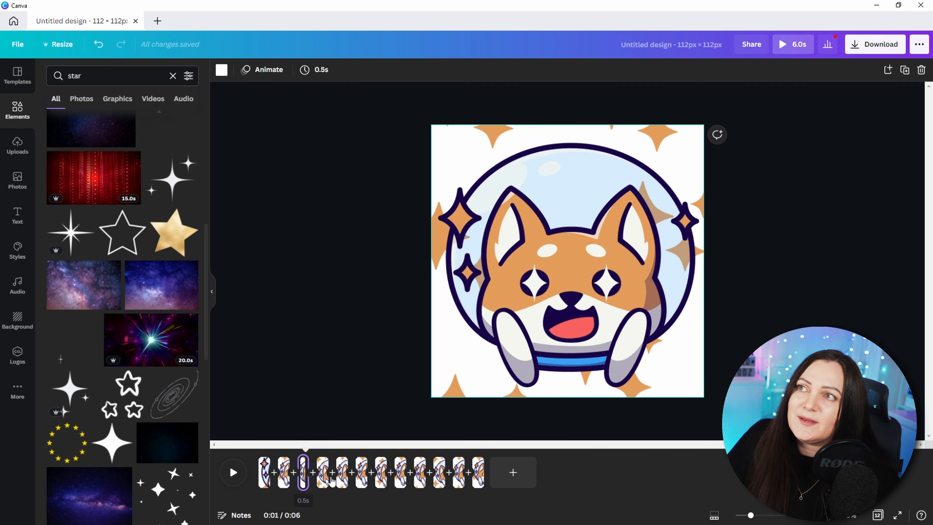
click(324, 476)
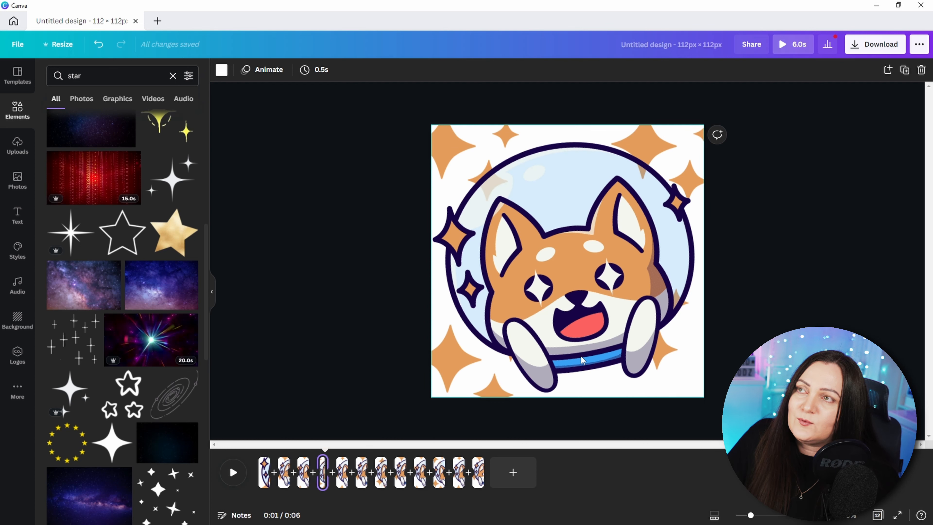
key(ctrl+v)
Step: Rotate and align the pasted stars over the dog's eyes on the tilted-head frames
click(604, 287)
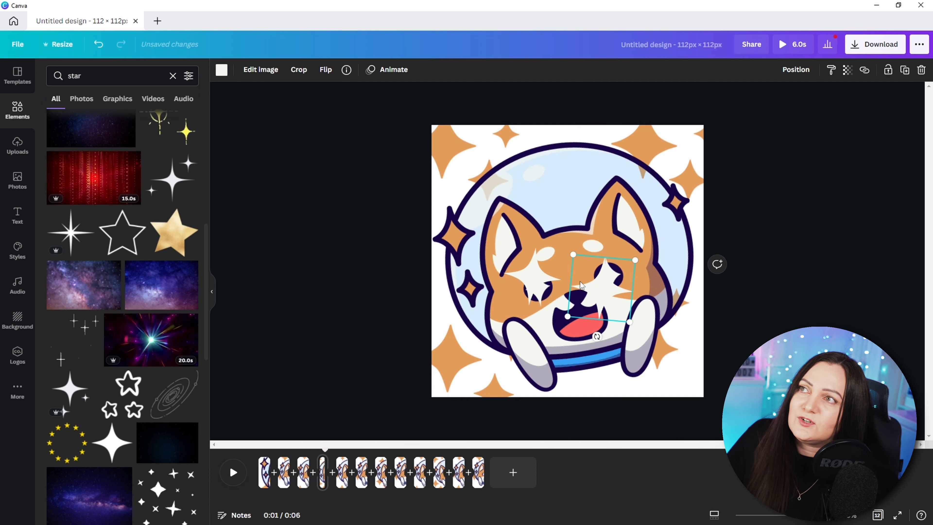
shift+click(537, 279)
drag(567, 339, 581, 338)
drag(604, 284, 611, 285)
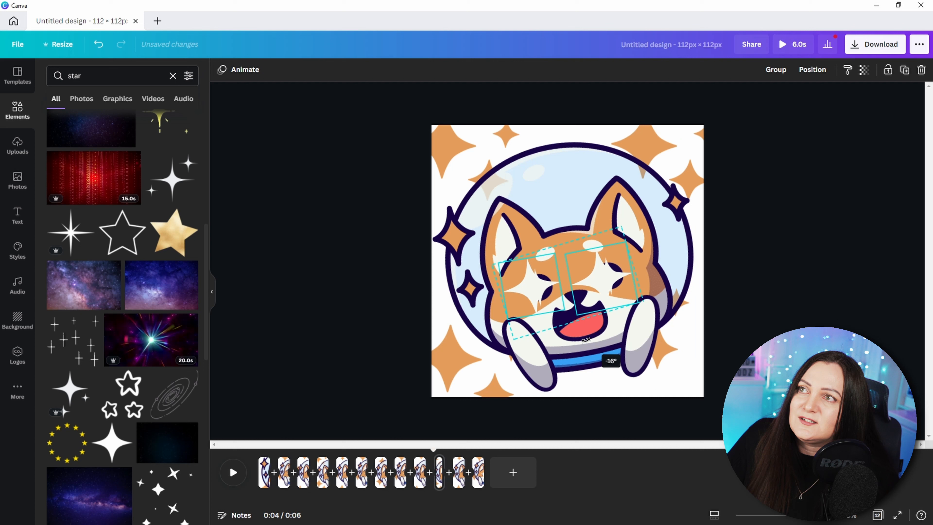
drag(584, 337, 583, 338)
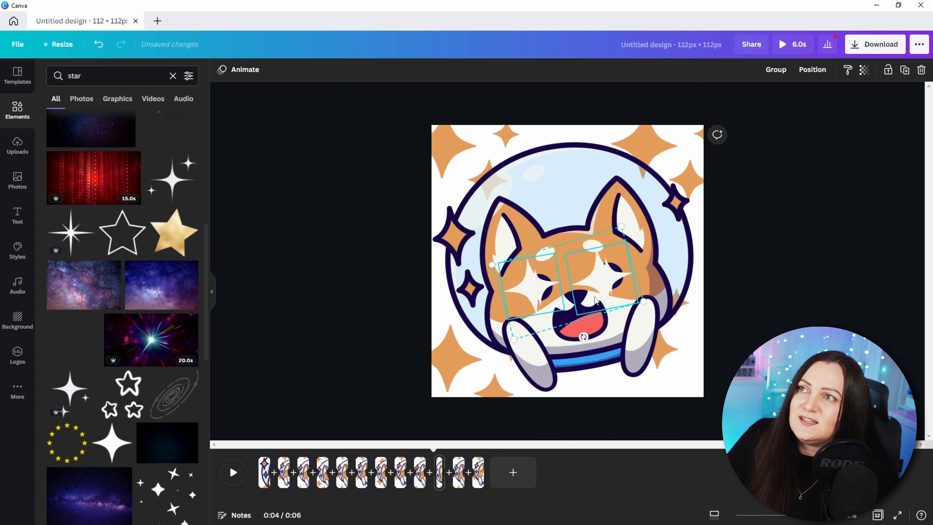
drag(599, 291, 604, 288)
Step: Preview the animation and open the download options
click(238, 477)
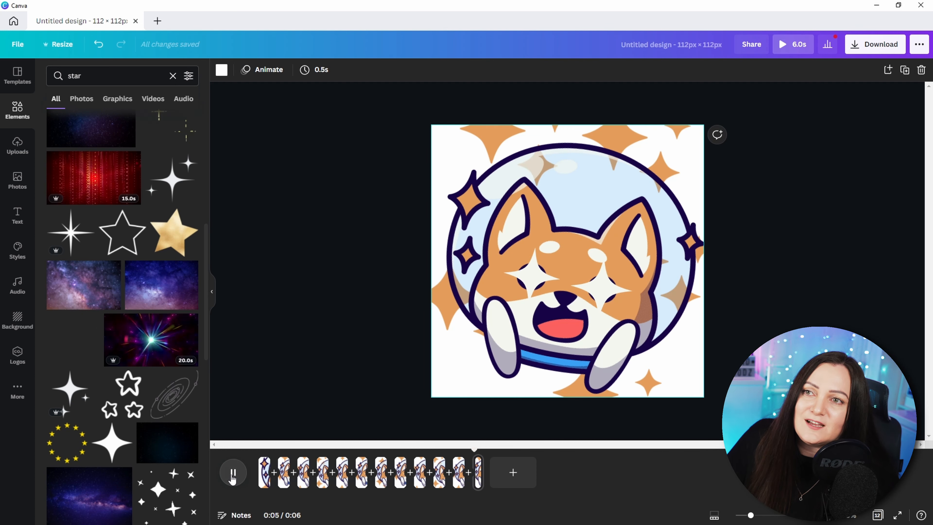
click(234, 472)
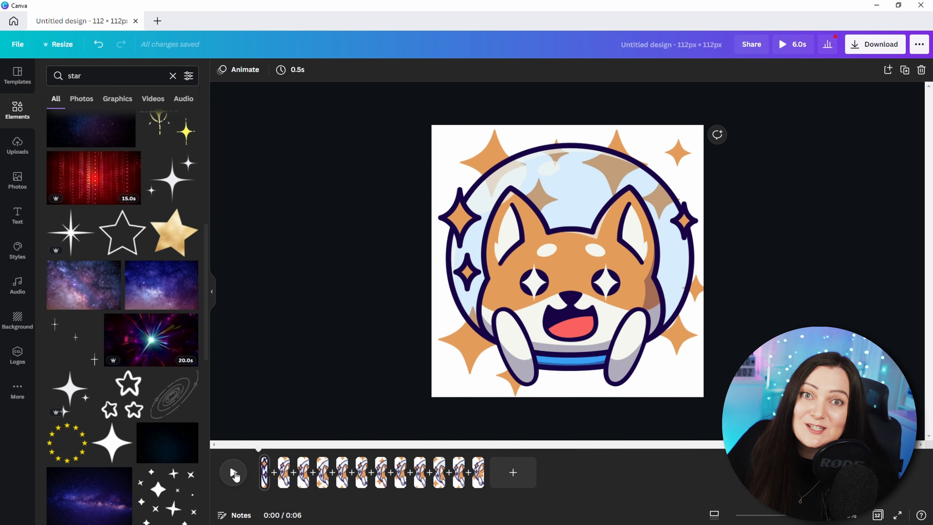
click(234, 474)
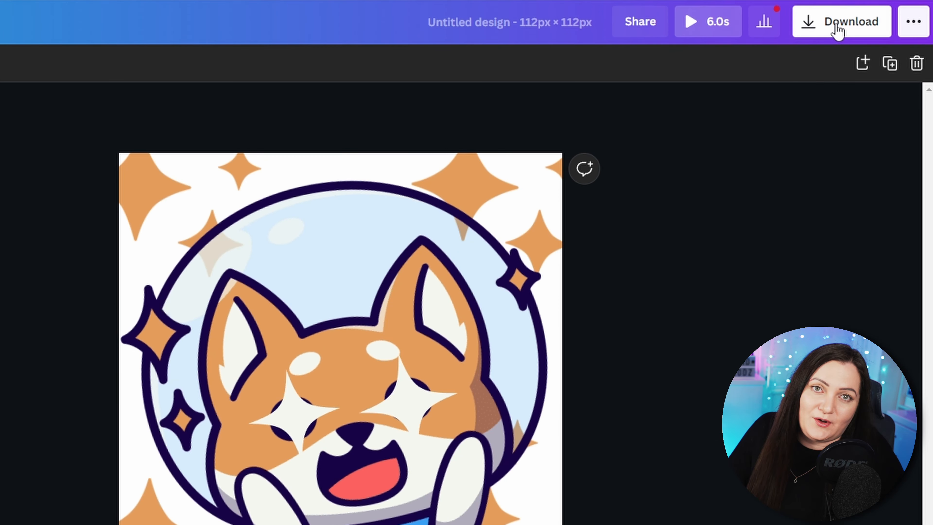
click(872, 45)
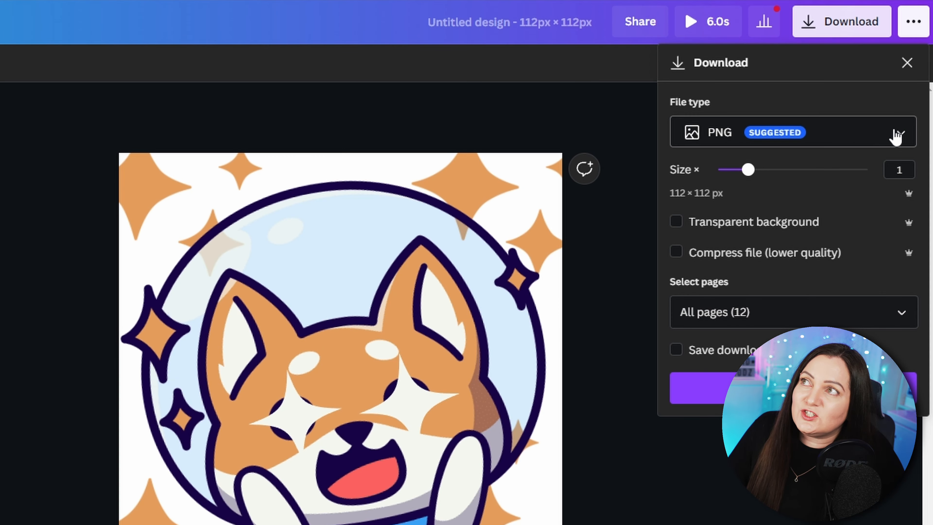